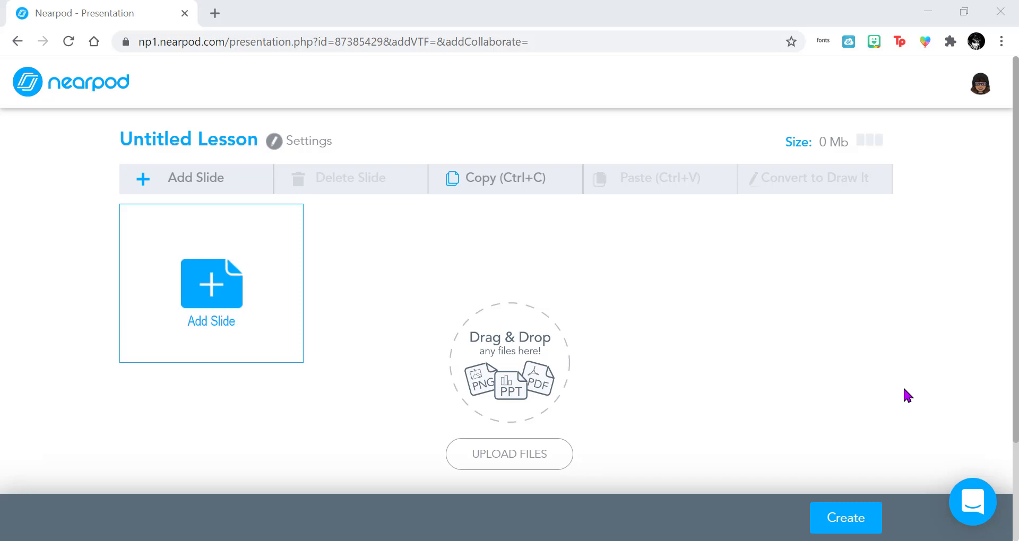
Step: Add a new slide and pick Quiz from the Activities options to open an Untitled Quiz
left_click(202, 185)
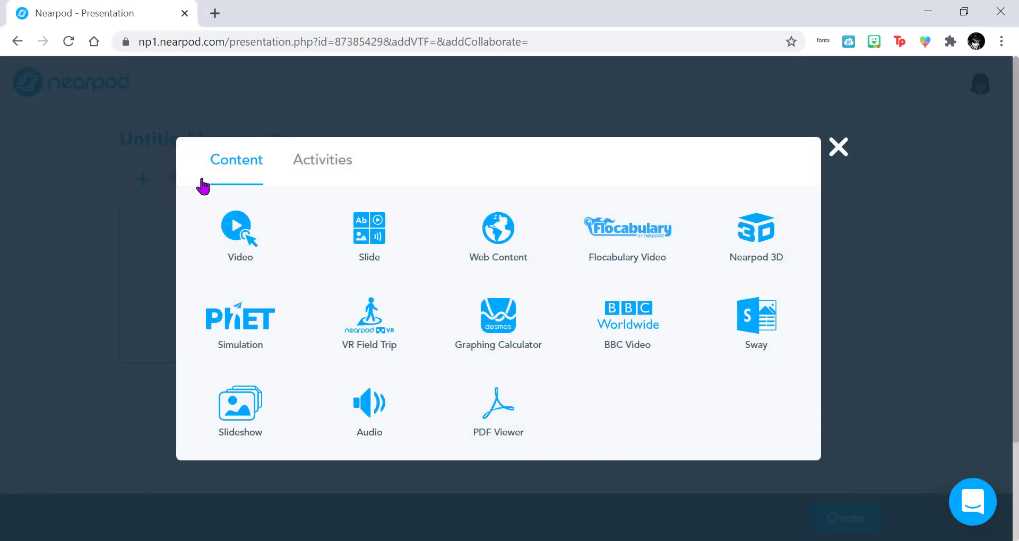
left_click(339, 176)
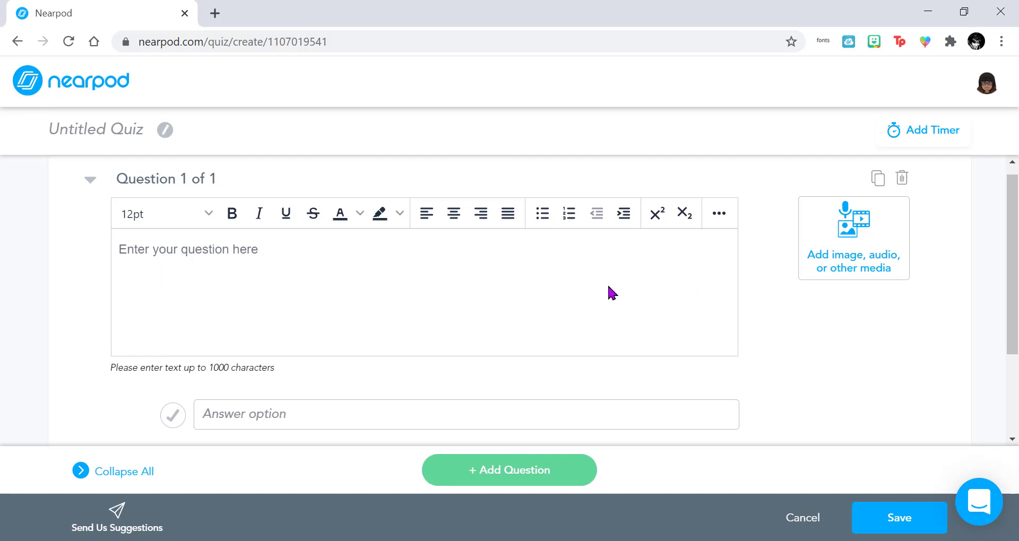
scroll(618, 292, "down", 3)
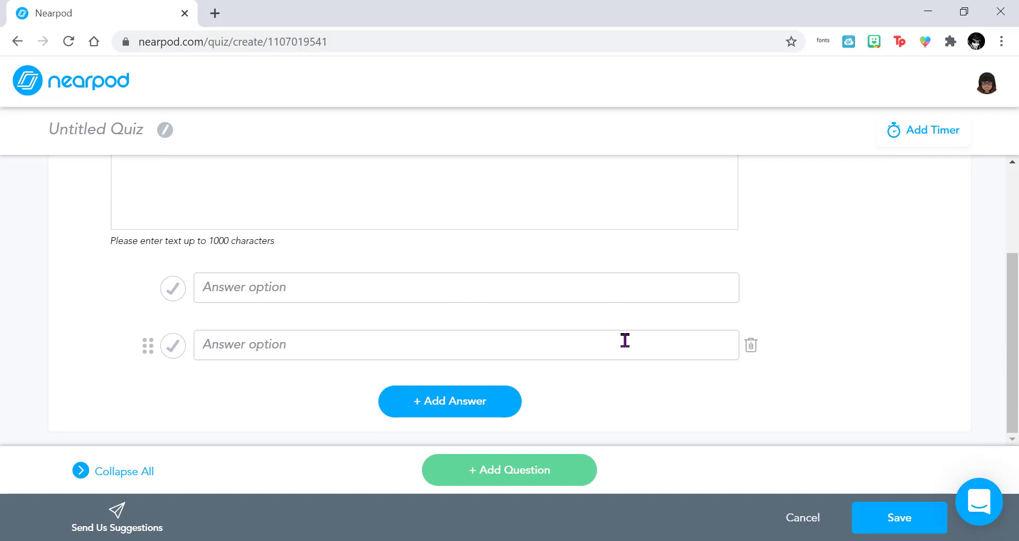
scroll(625, 341, "up", 3)
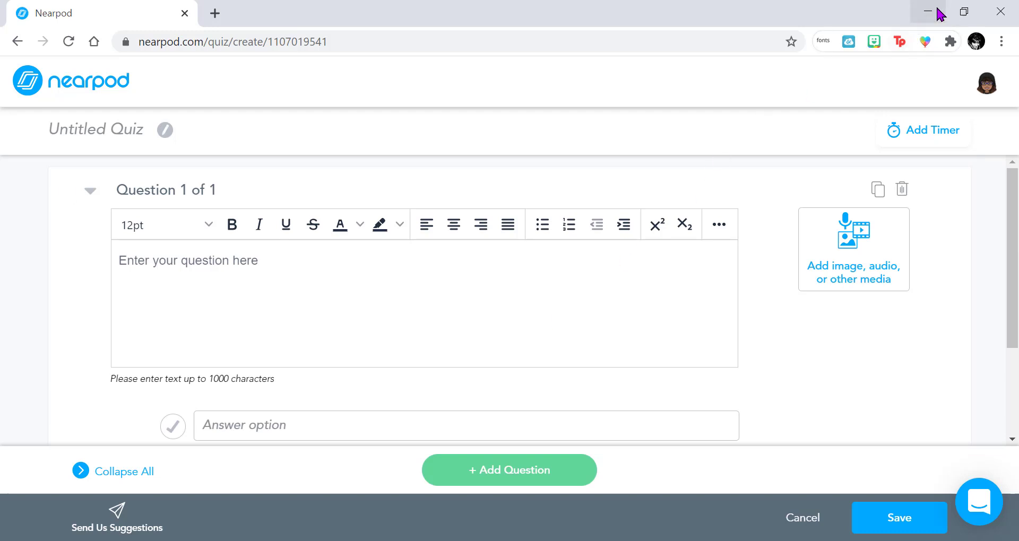
Step: In STEMscopes, close the enlarged chart and select the whole Question 1 T-chart sentence
left_click(964, 12)
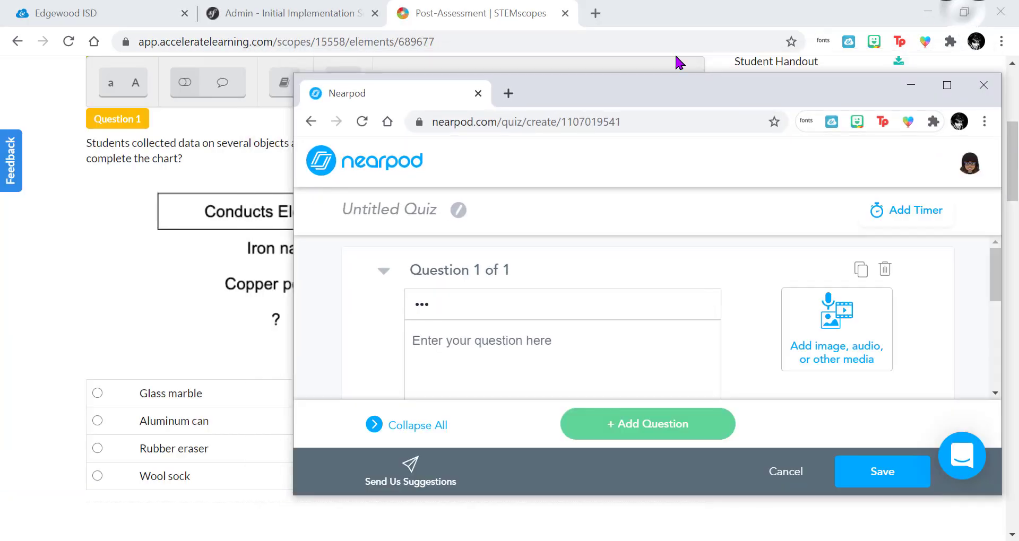
left_click(144, 287)
left_click(998, 171)
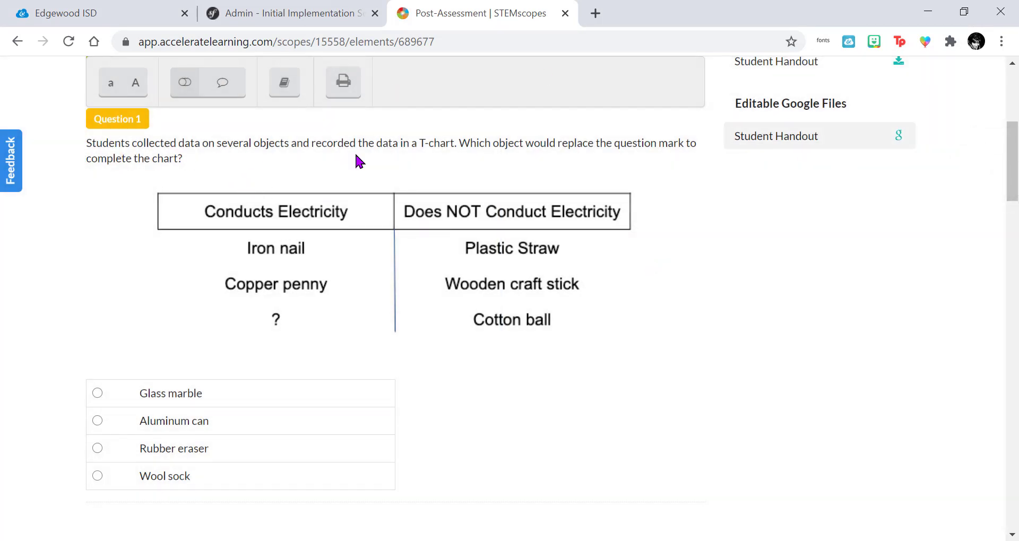
mouse_move(189, 165)
left_mouse_down()
mouse_move(72, 159)
mouse_move(84, 147)
mouse_move(86, 159)
mouse_move(186, 158)
left_mouse_up()
left_click(183, 139)
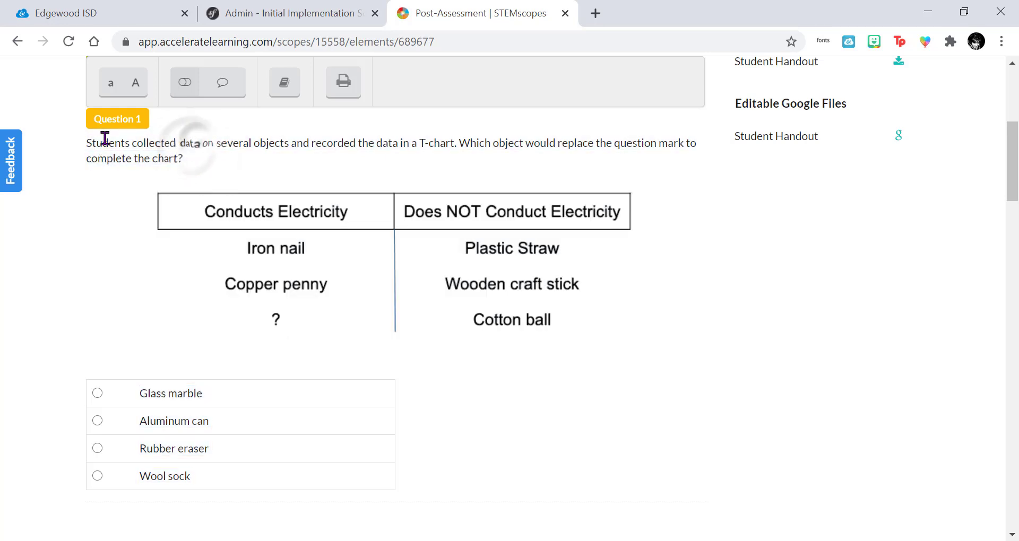
left_click_drag(89, 140, 190, 161)
key("ctrl+c")
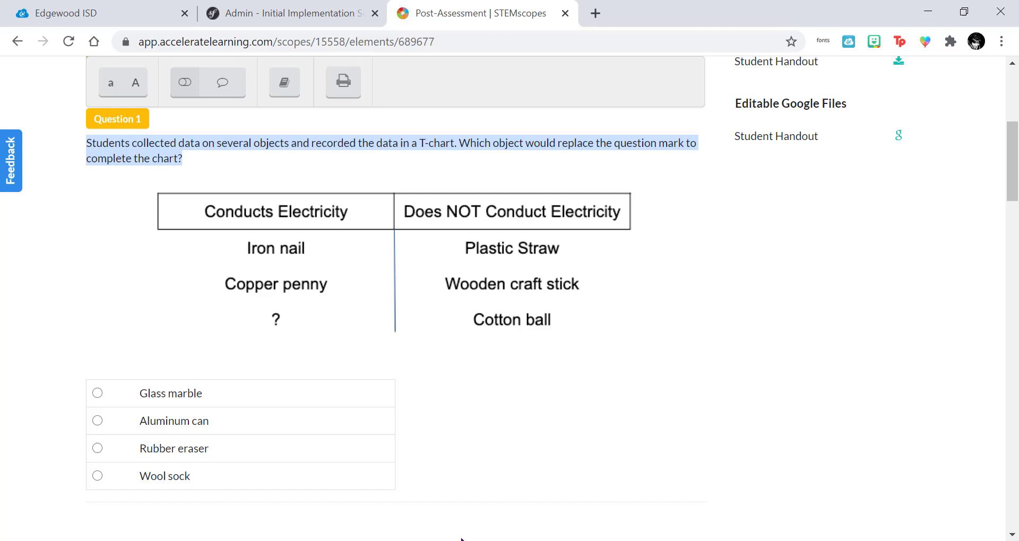
Step: Paste the copied T-chart prompt into Nearpod's Question 1 box
mouse_move(462, 538)
left_click(648, 489)
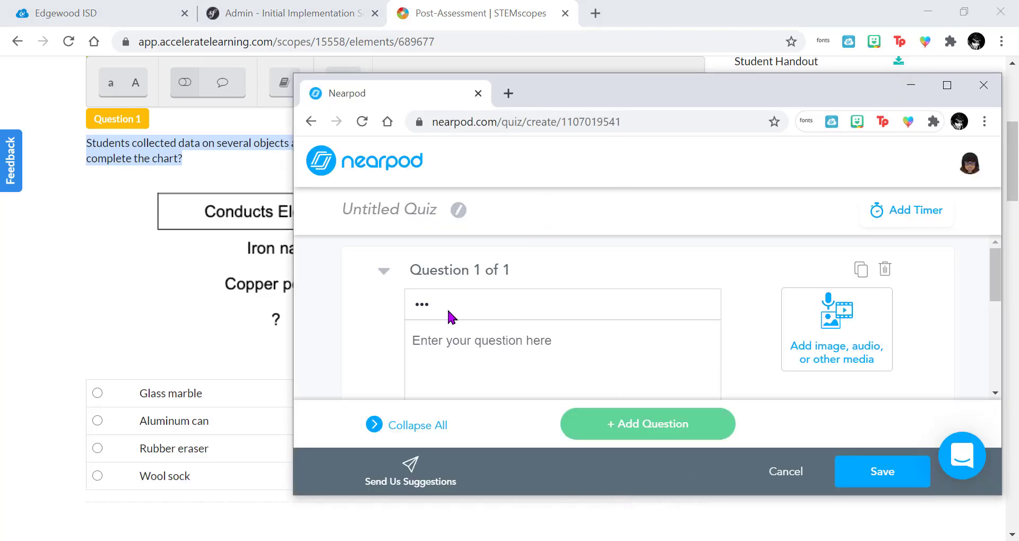
left_click(475, 361)
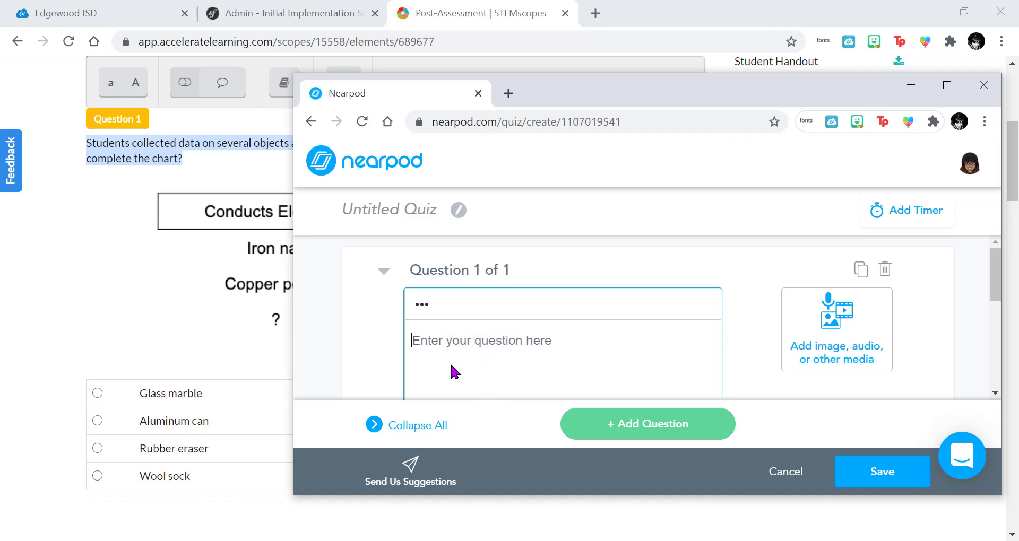
key("ctrl+v")
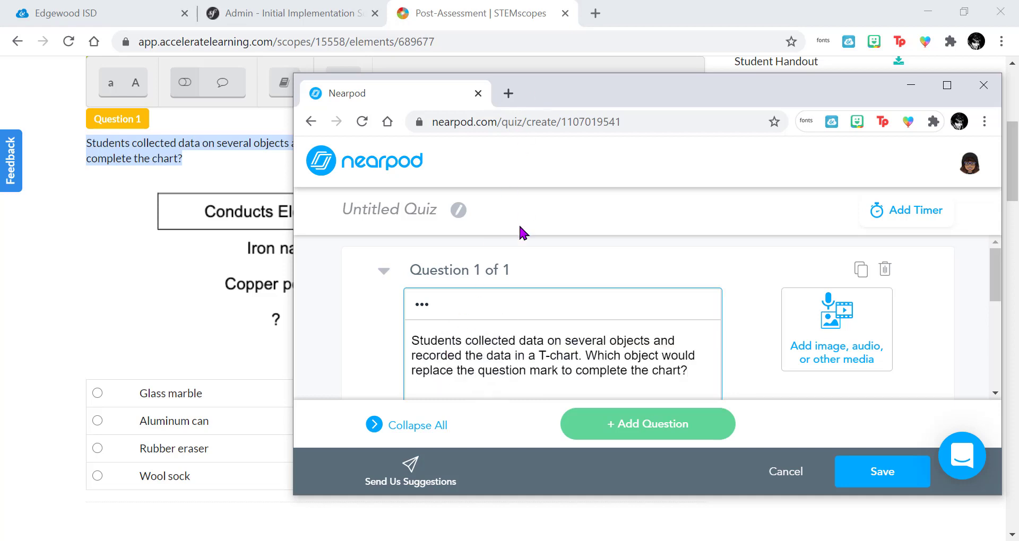
scroll(587, 300, "down", 5)
scroll(587, 273, "up", 5)
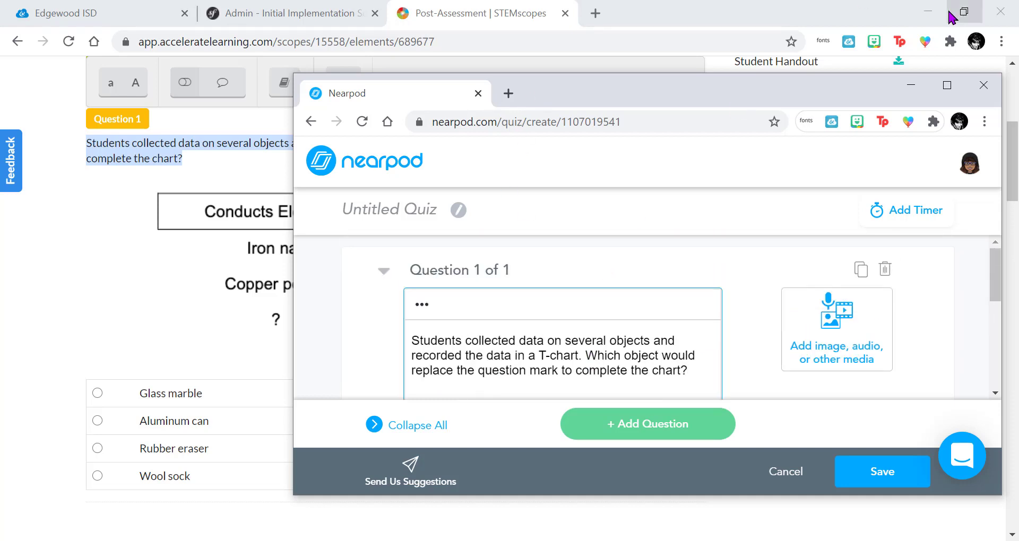
Step: Arrange both windows and paste Glass marble from STEMscopes as the first answer
left_click(964, 12)
left_click_drag(636, 118, 547, 47)
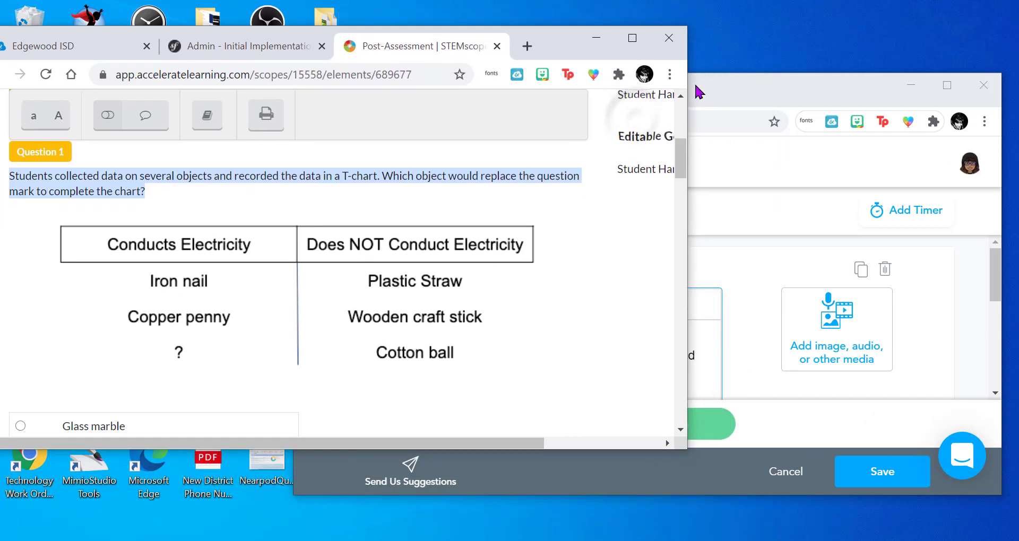
left_click(699, 92)
scroll(719, 278, "down", 5)
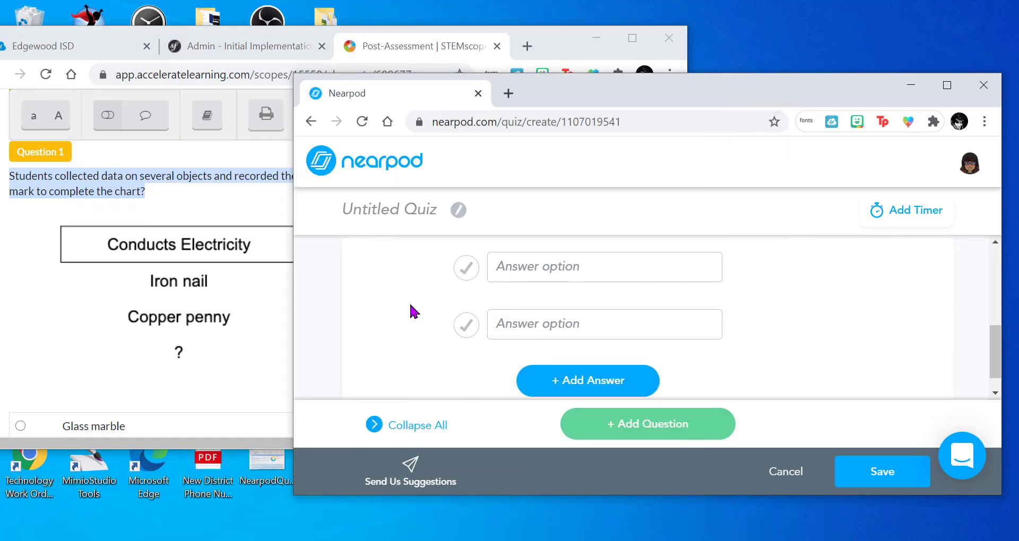
scroll(223, 312, "down", 5)
left_click(130, 183)
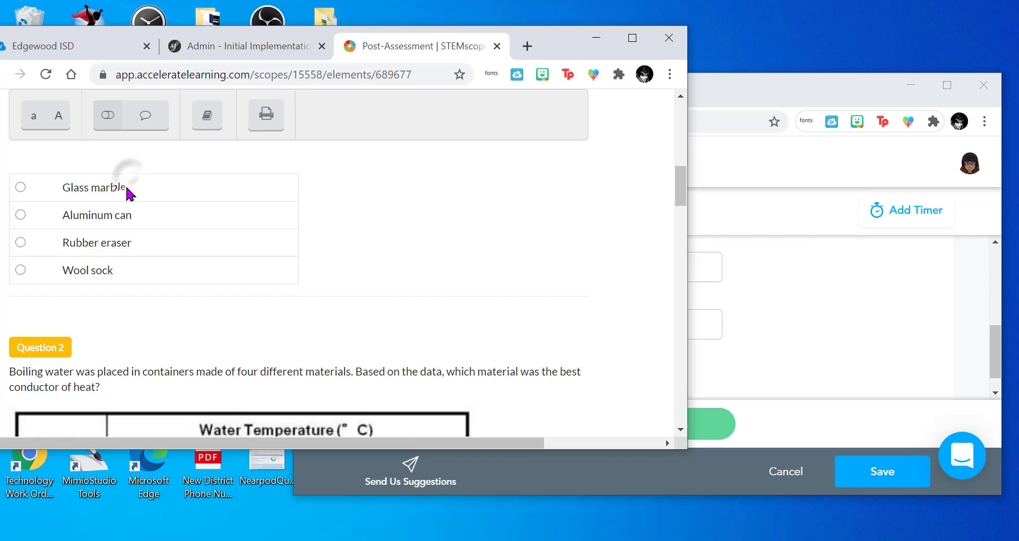
left_click_drag(127, 186, 60, 189)
key("ctrl+c")
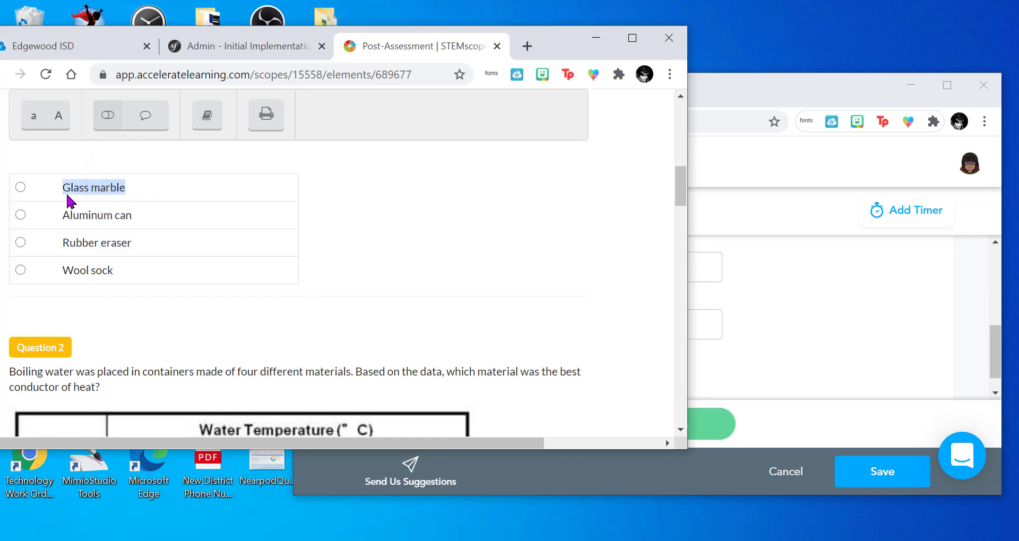
left_click(810, 315)
left_click(565, 269)
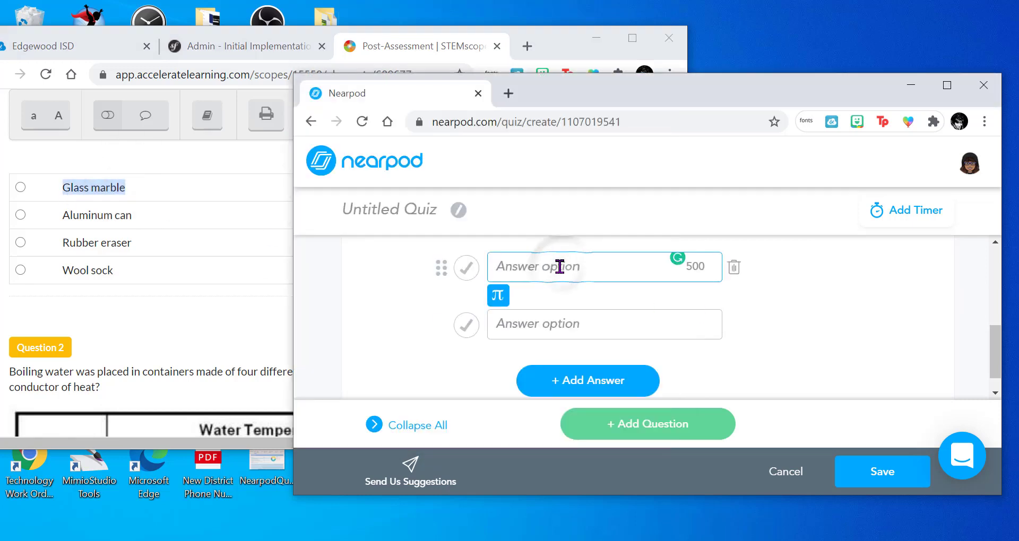
key("ctrl+v")
Step: Copy Aluminum can from STEMscopes into the second answer option
left_click(573, 329)
left_click(148, 213)
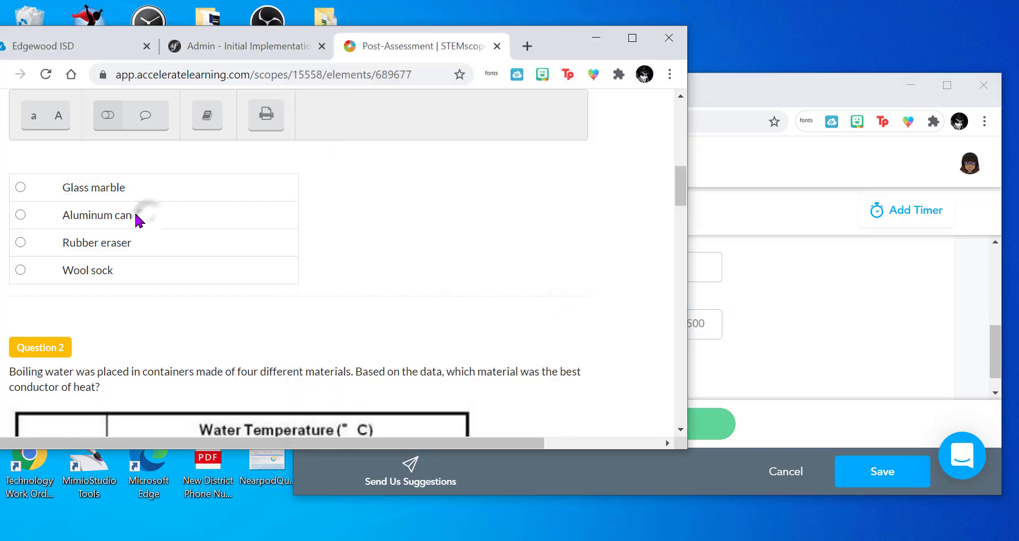
left_click_drag(141, 214, 60, 230)
key("ctrl+c")
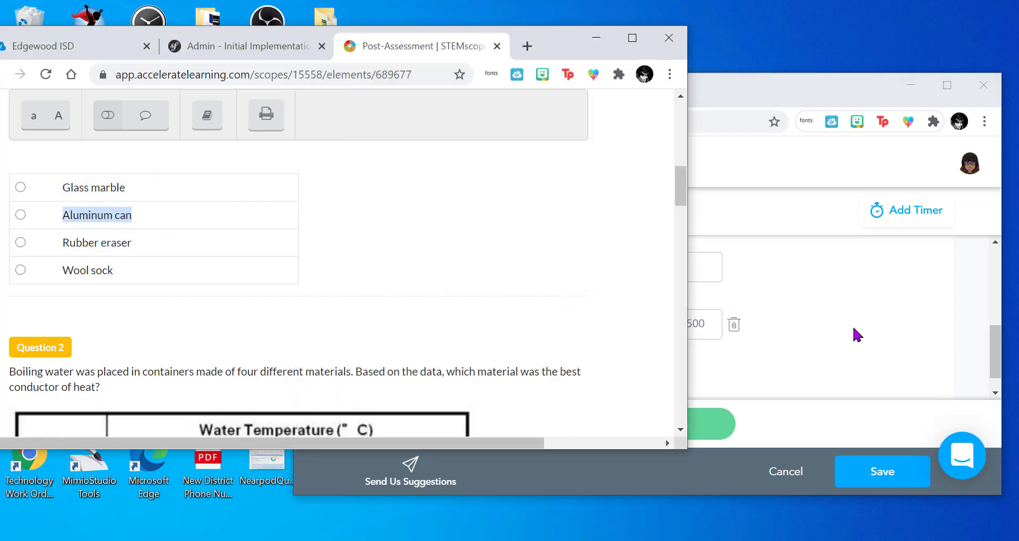
left_click(852, 326)
left_click(595, 317)
key("ctrl+v")
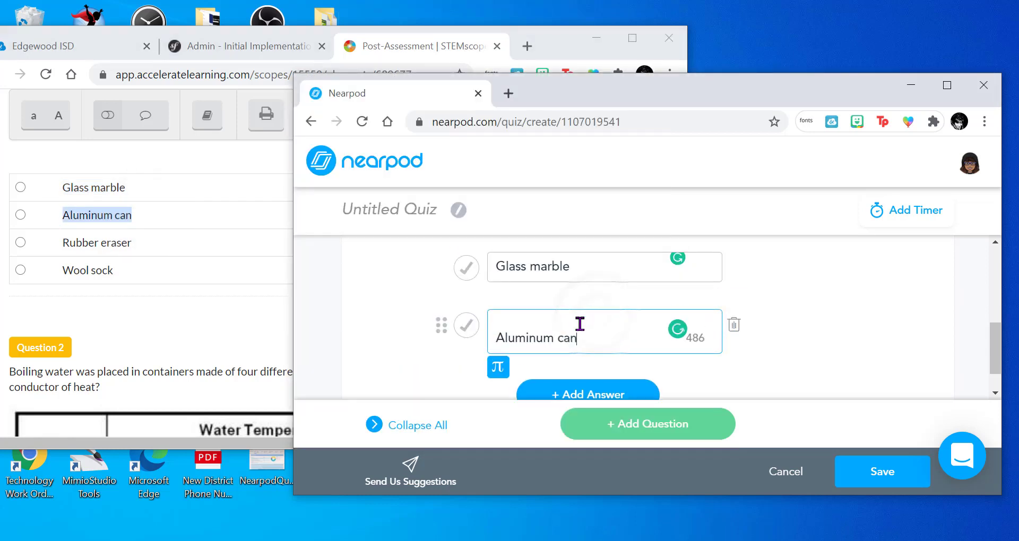
Step: Add a third answer option and paste Rubber eraser into it
scroll(552, 338, "down", 1)
left_click(567, 351)
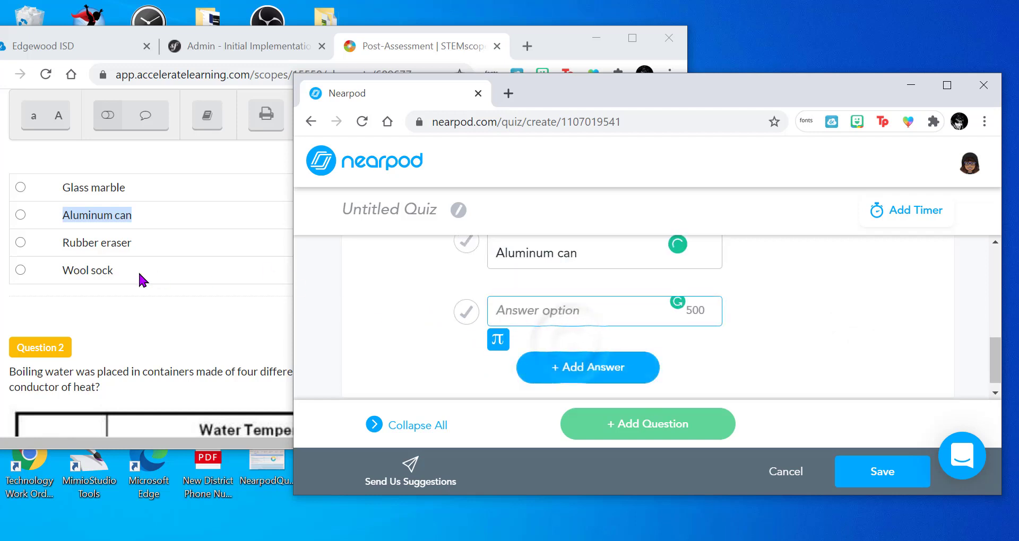
left_click(126, 240)
left_click_drag(136, 245, 50, 239)
key("ctrl+c")
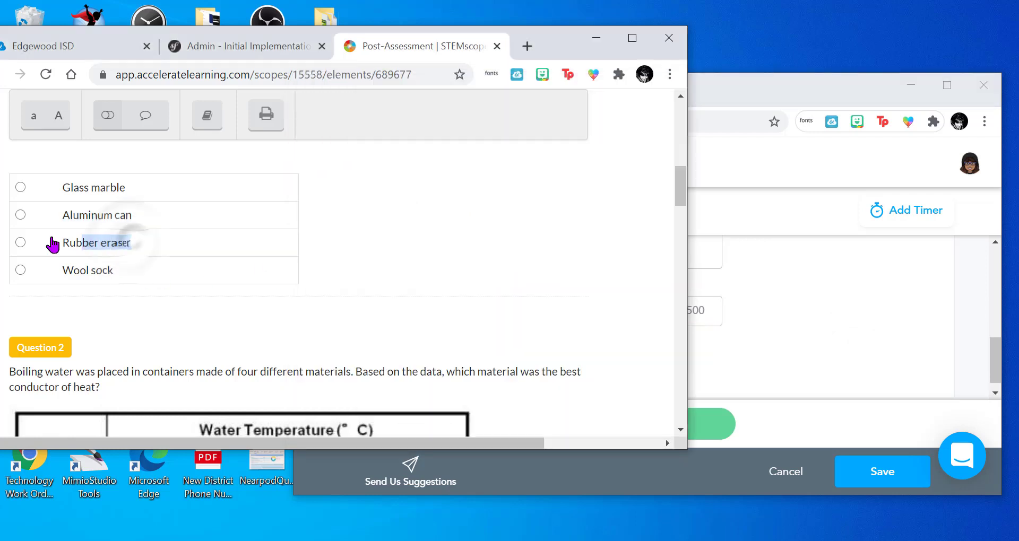
left_click(880, 350)
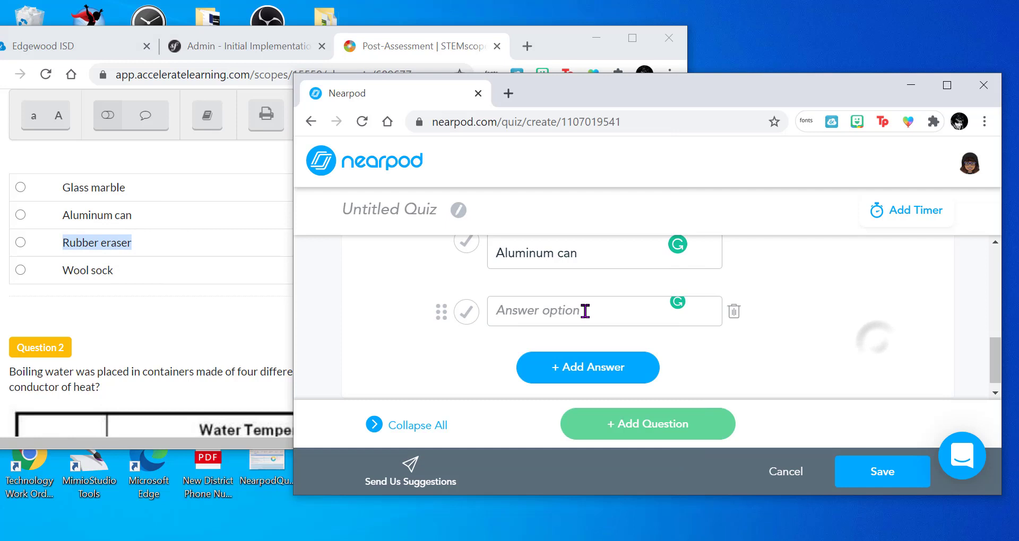
left_click(584, 312)
key("ctrl+v")
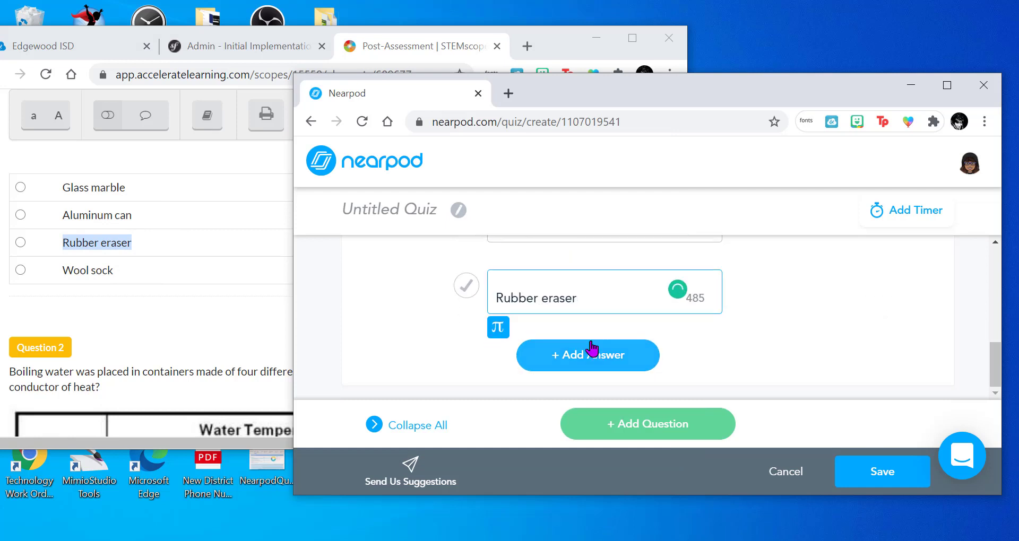
Step: Add a fourth answer option and paste Wool sock into it
left_click(586, 354)
left_click(146, 284)
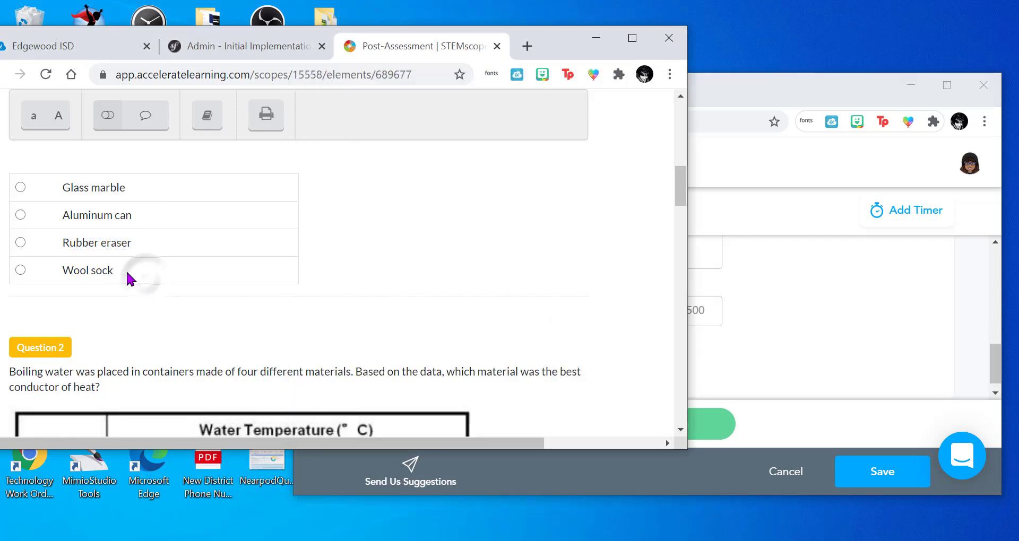
left_click_drag(118, 271, 50, 276)
key("ctrl+c")
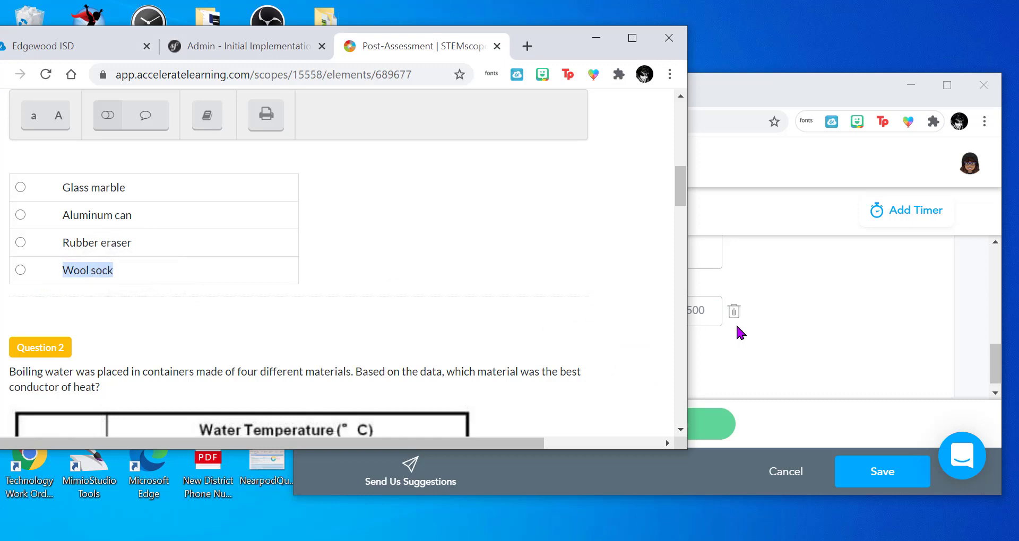
left_click(741, 333)
left_click(536, 310)
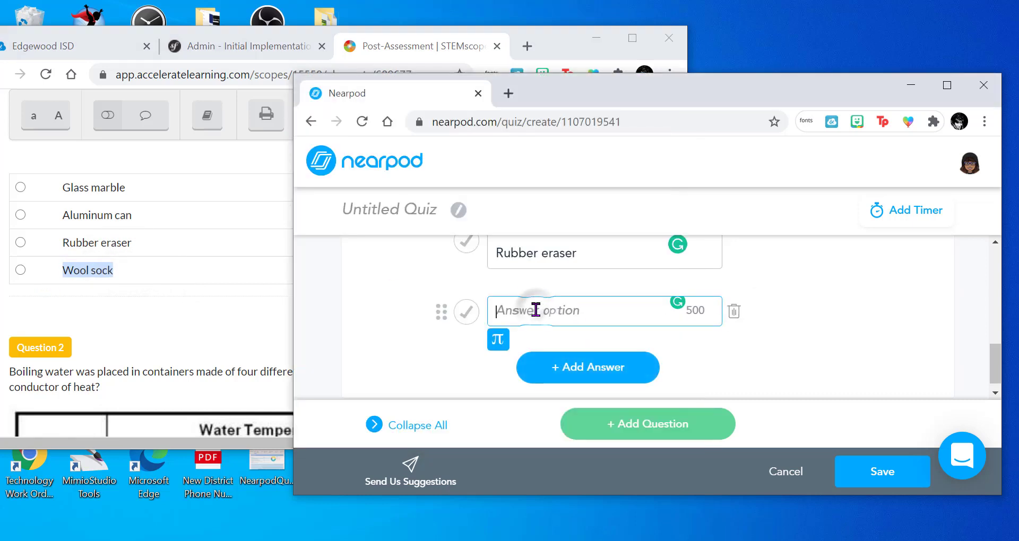
key("ctrl+v")
scroll(849, 334, "up", 5)
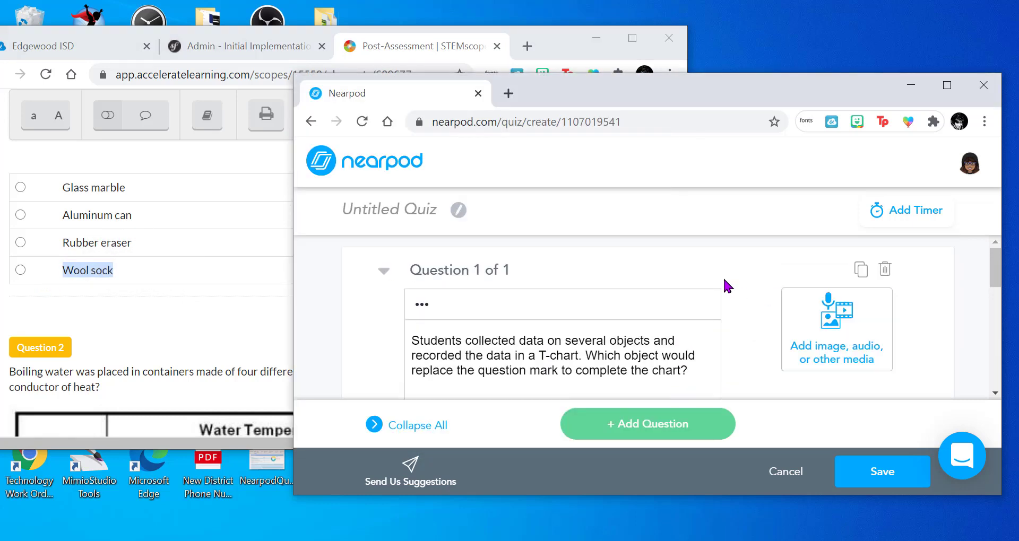
Step: Use Save image as on the STEMscopes T-chart to store it on the Desktop as SampleQuestion.png
left_click(632, 37)
scroll(534, 287, "up", 5)
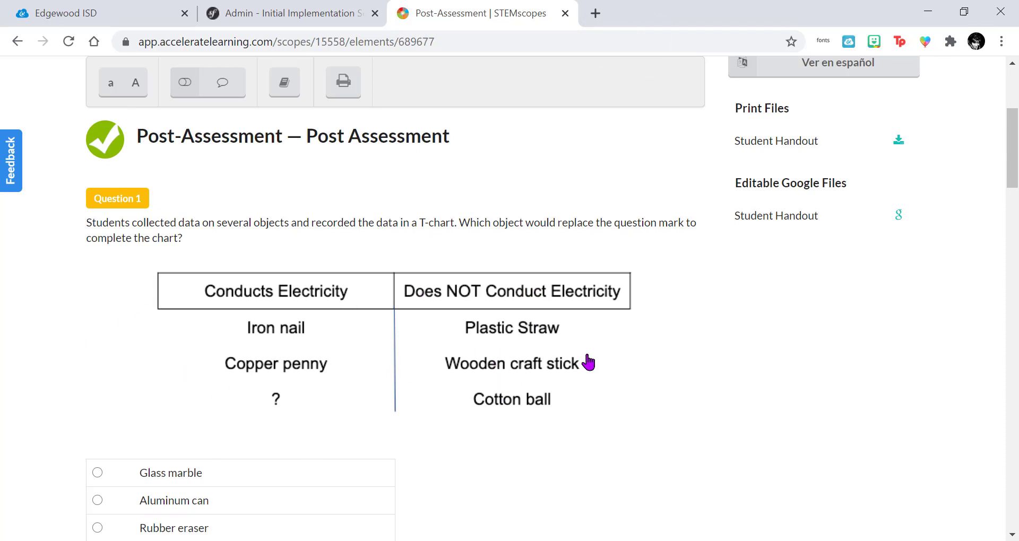
right_click(412, 350)
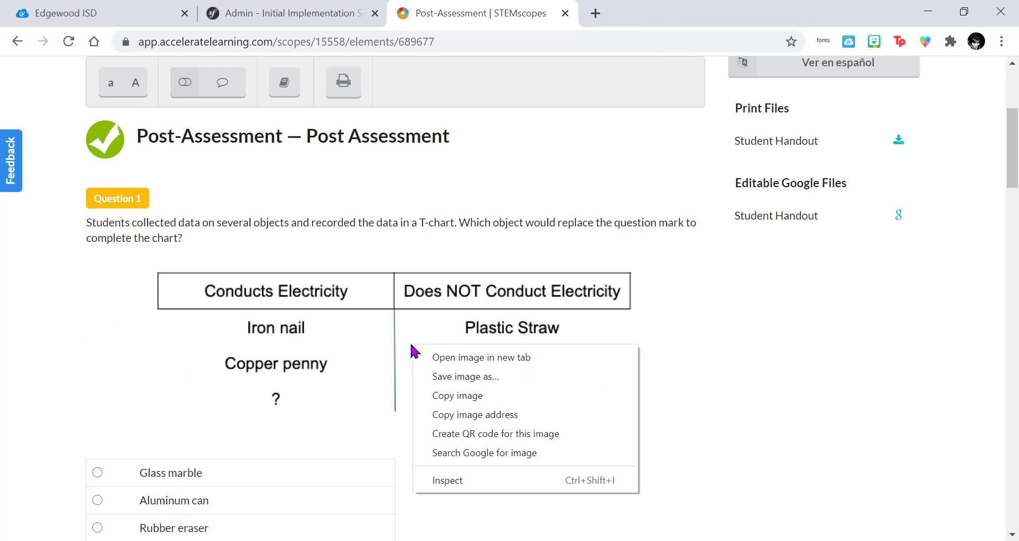
left_click(481, 377)
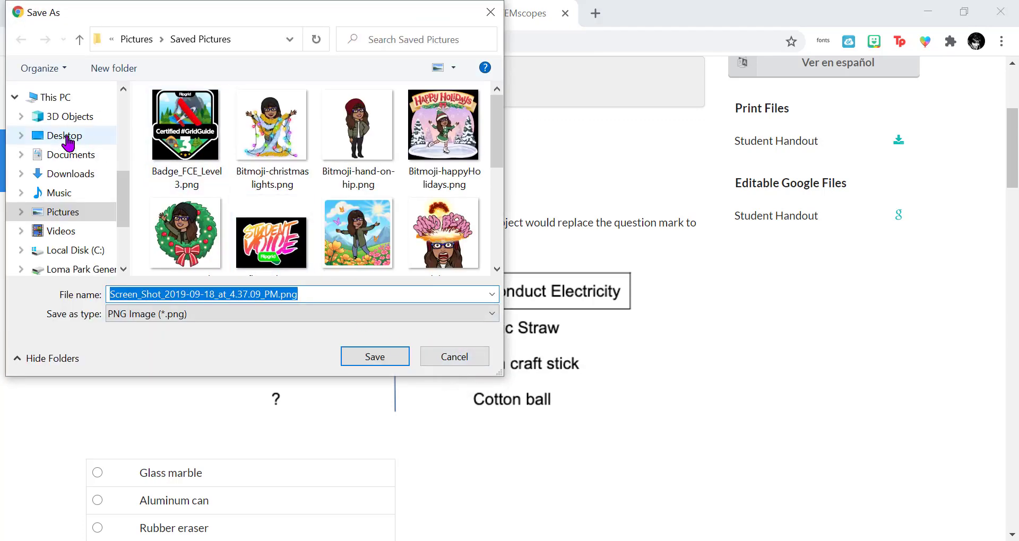
left_click(65, 135)
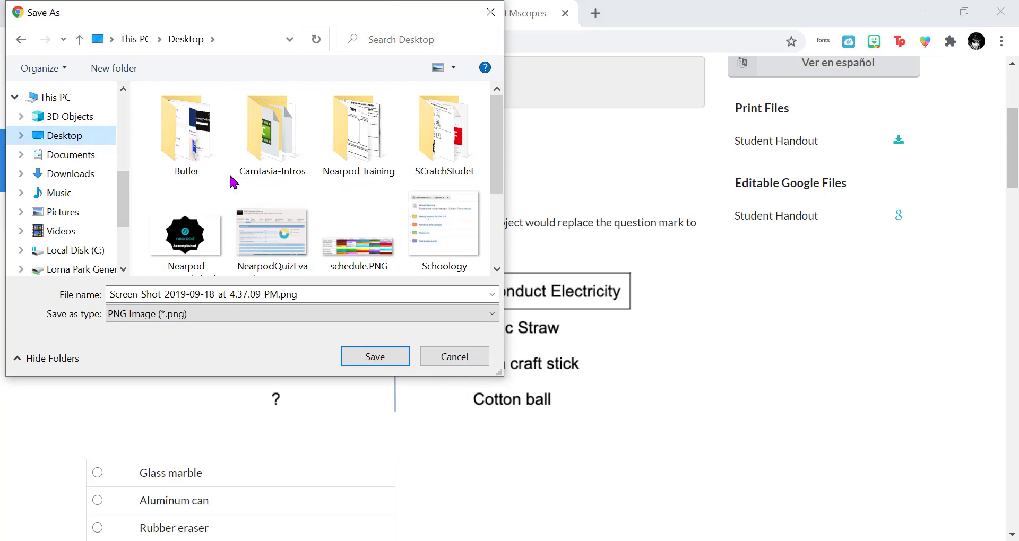
scroll(230, 181, "down", 3)
double_click(318, 291)
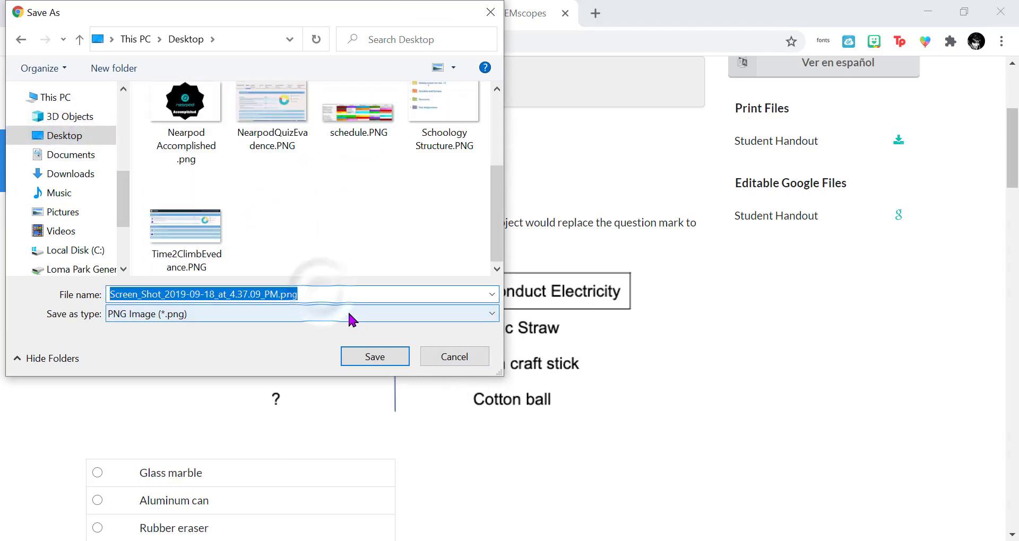
type("SampleQuestion")
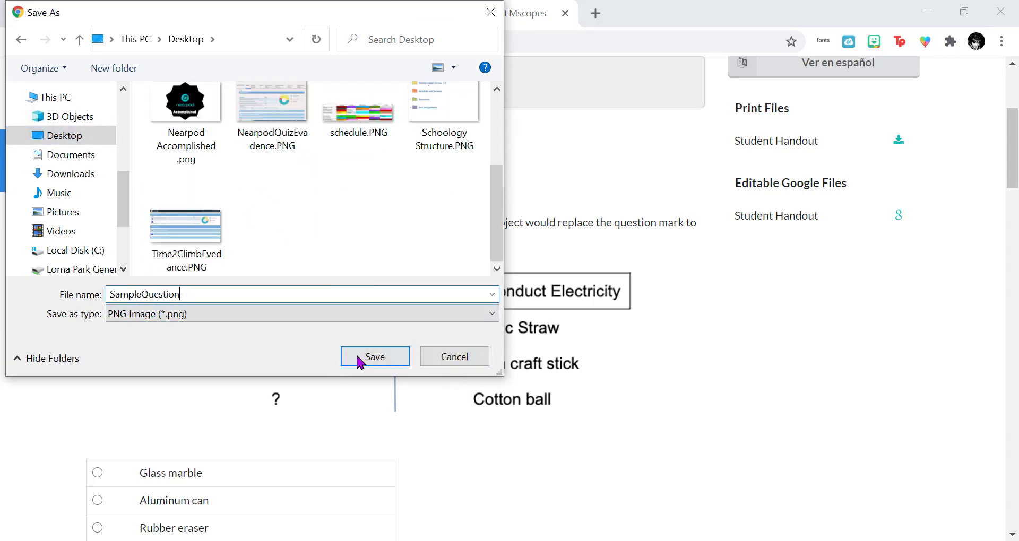
left_click(366, 357)
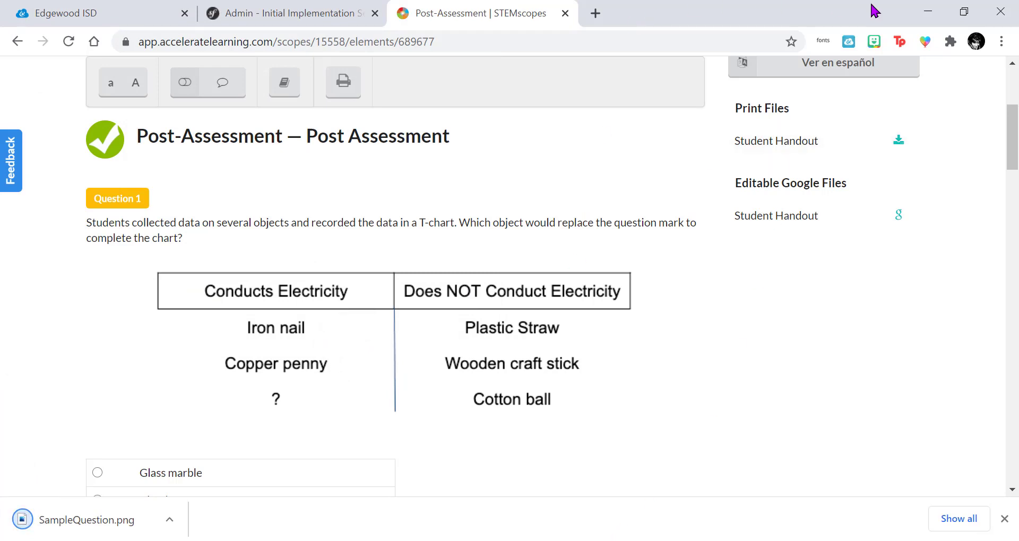
Step: Maximize the Nearpod quiz and upload SampleQuestion.png from the Desktop as Question 1's image
left_click(964, 11)
left_click(799, 91)
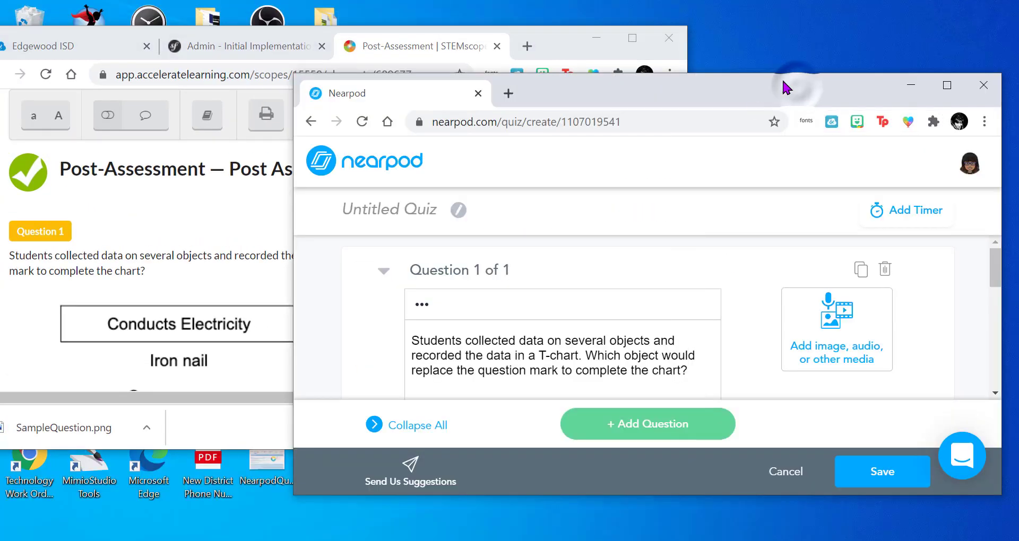
double_click(786, 85)
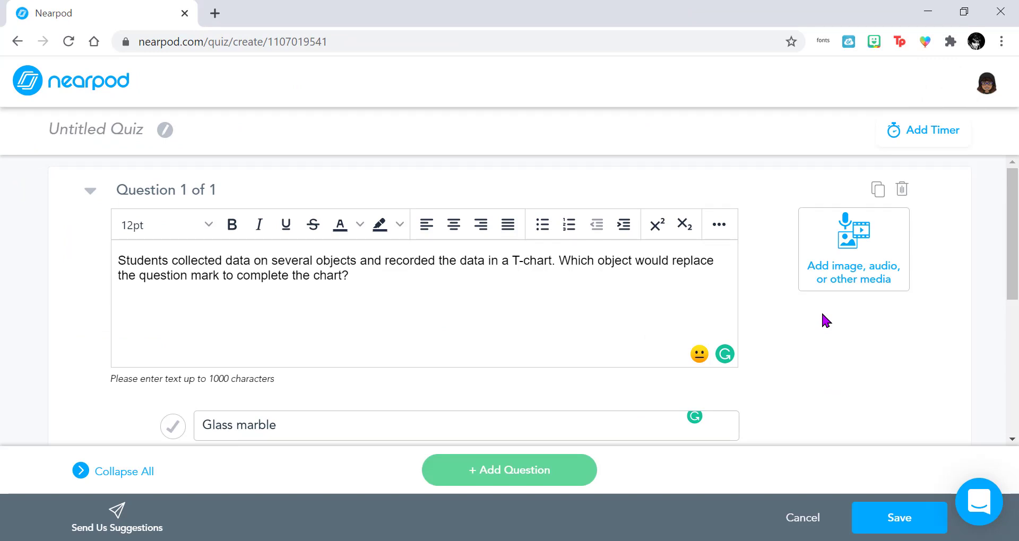
left_click(845, 271)
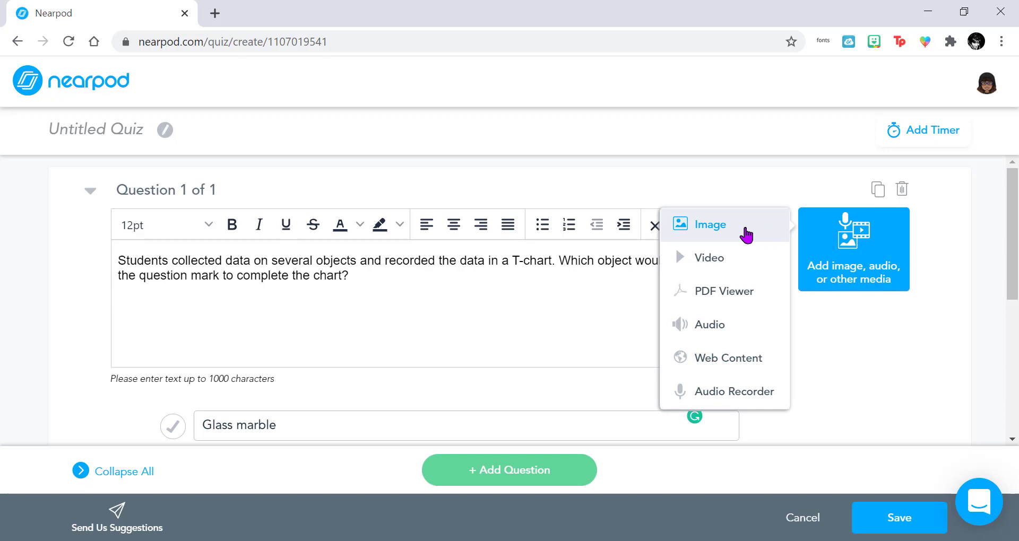
left_click(746, 235)
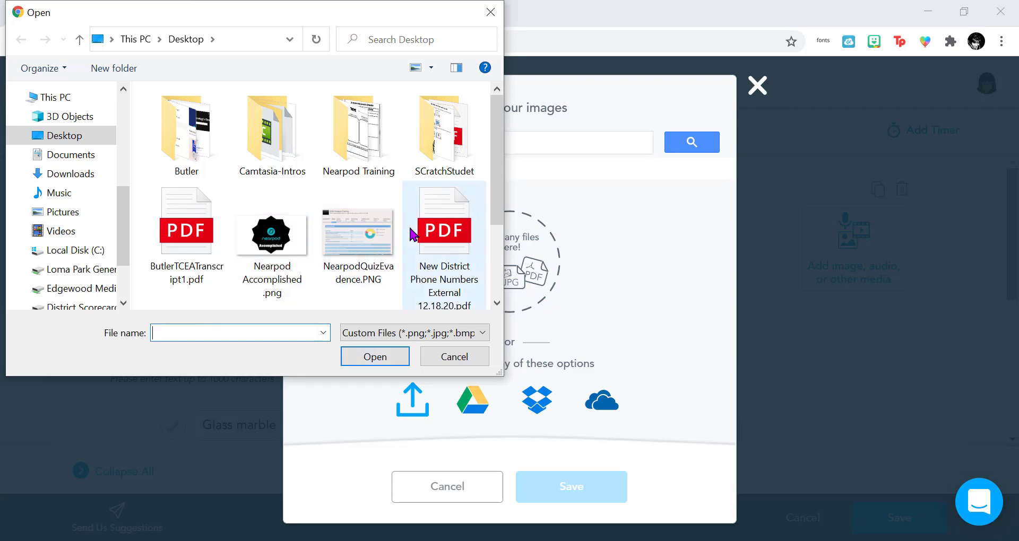
scroll(435, 228, "down", 1)
left_click(188, 286)
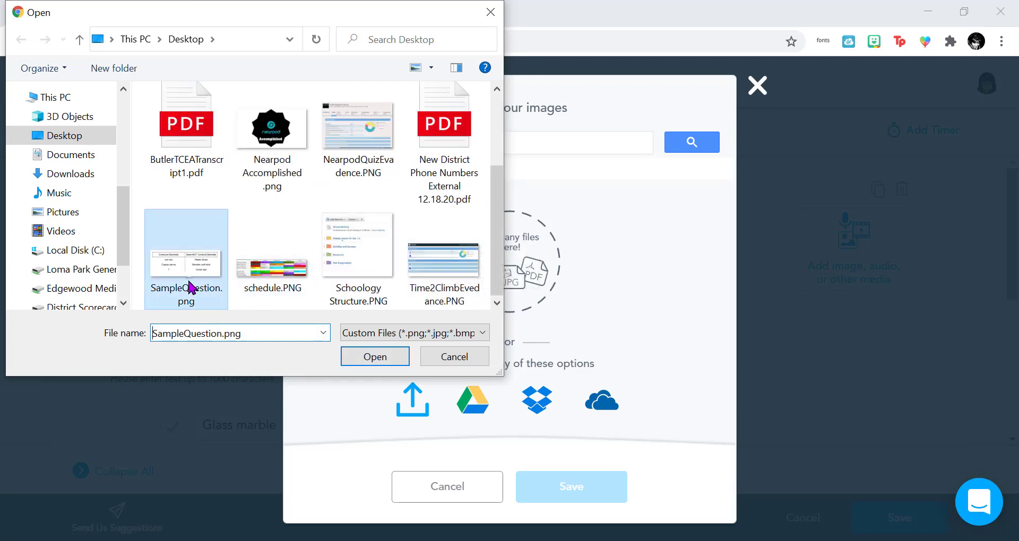
left_click(374, 356)
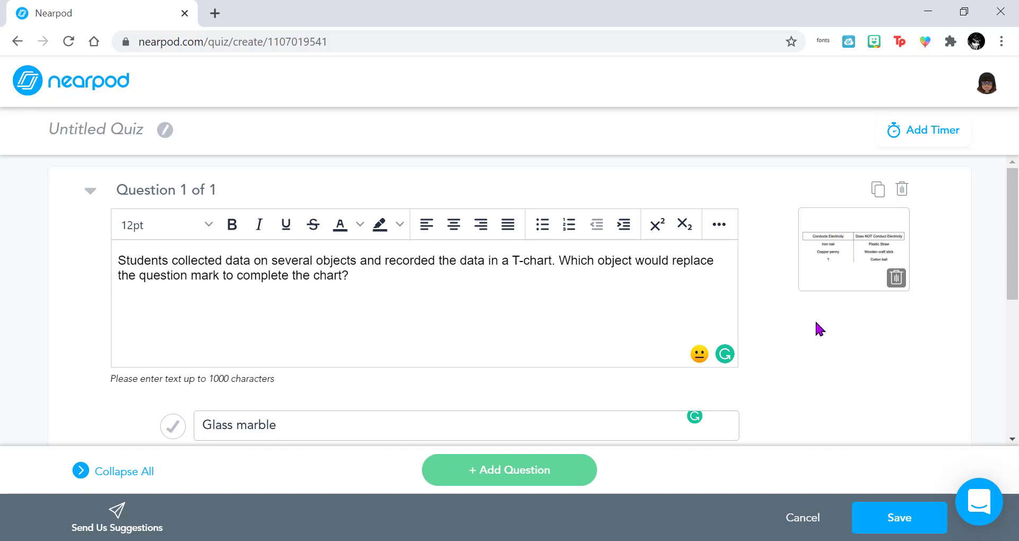
Step: Review the questions, save the quiz, and dismiss the Time To Climb tip
scroll(820, 332, "down", 3)
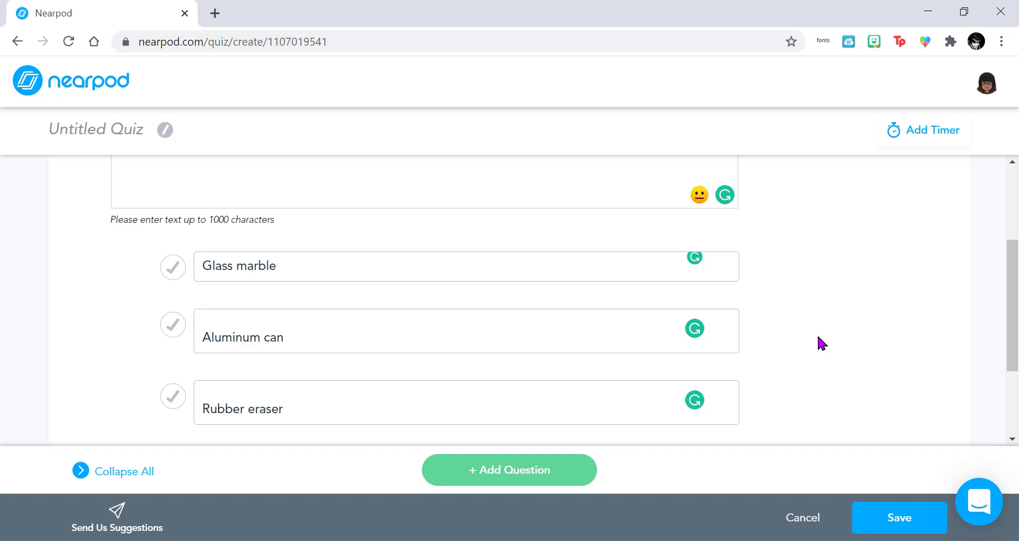
scroll(818, 338, "up", 3)
scroll(771, 335, "down", 12)
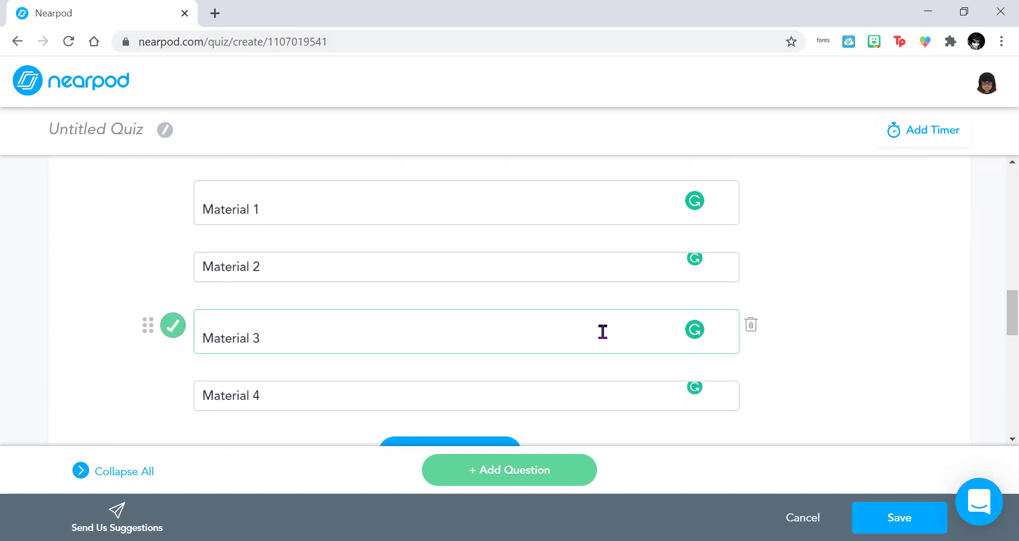
scroll(652, 305, "down", 5)
scroll(649, 297, "down", 8)
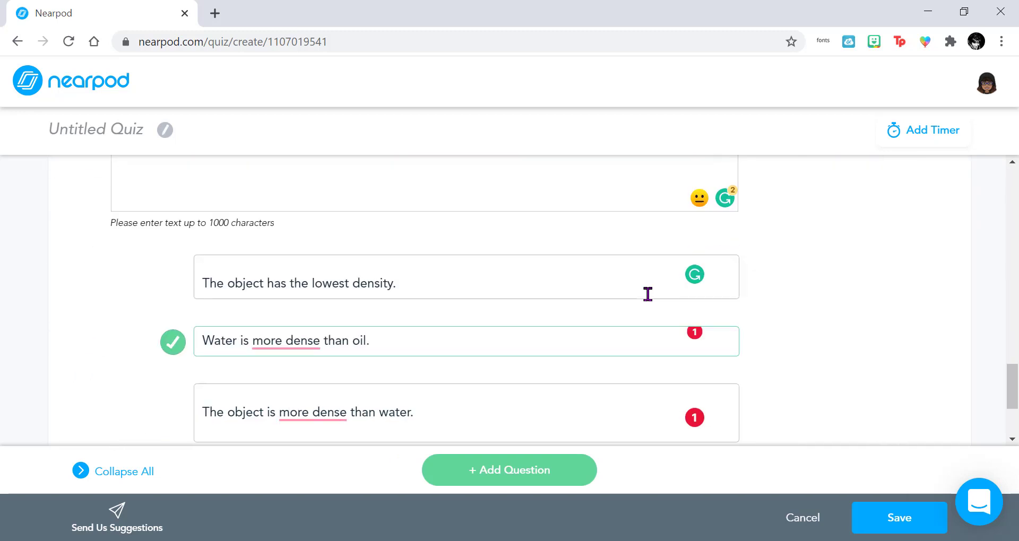
left_click(893, 529)
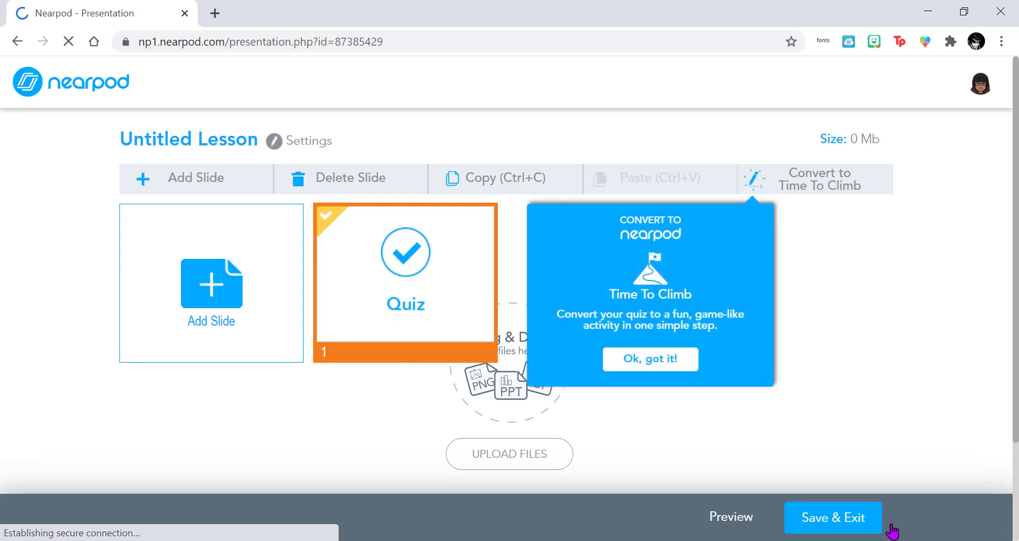
left_click(927, 314)
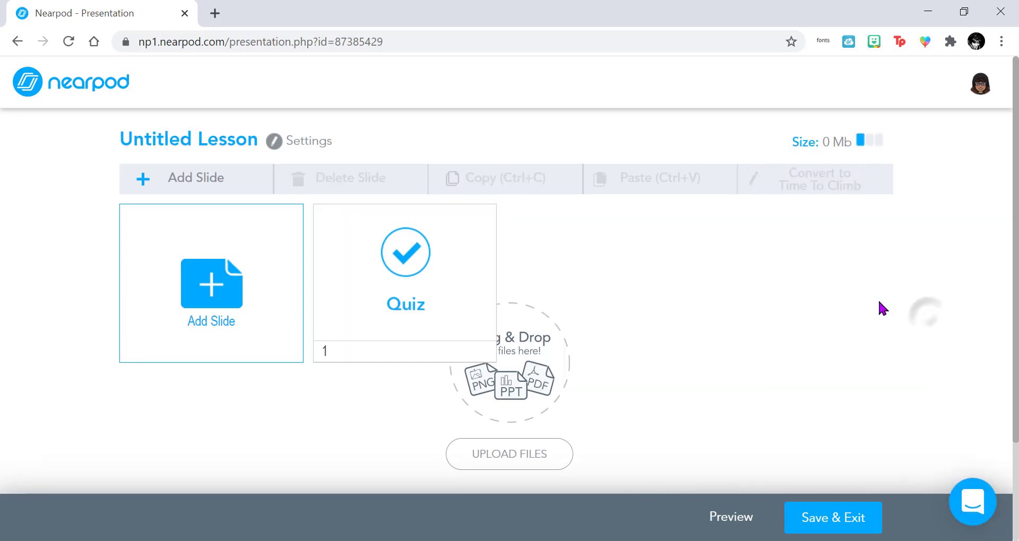